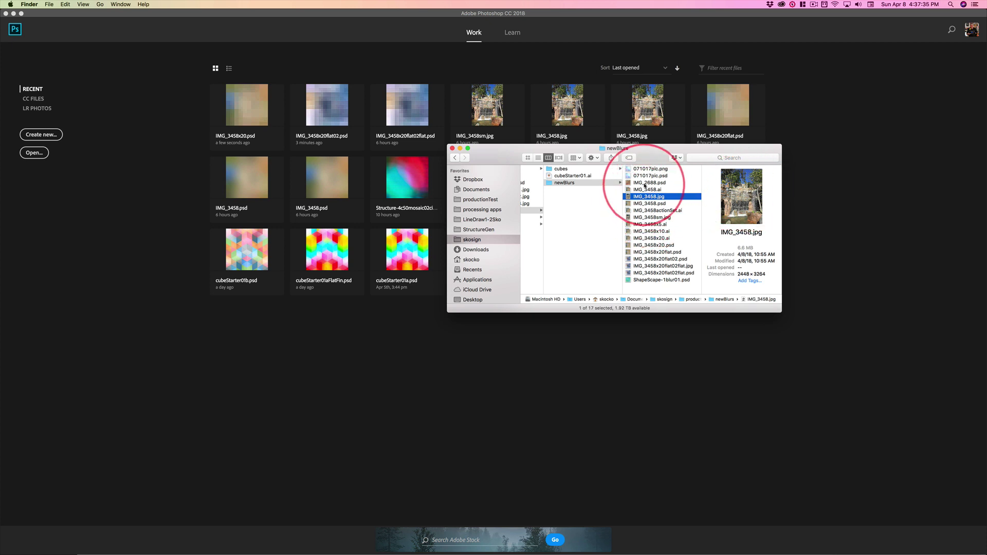
Select IMG_3458.psd among the IMG_3458 files in the newBlurs folder.
click(628, 189)
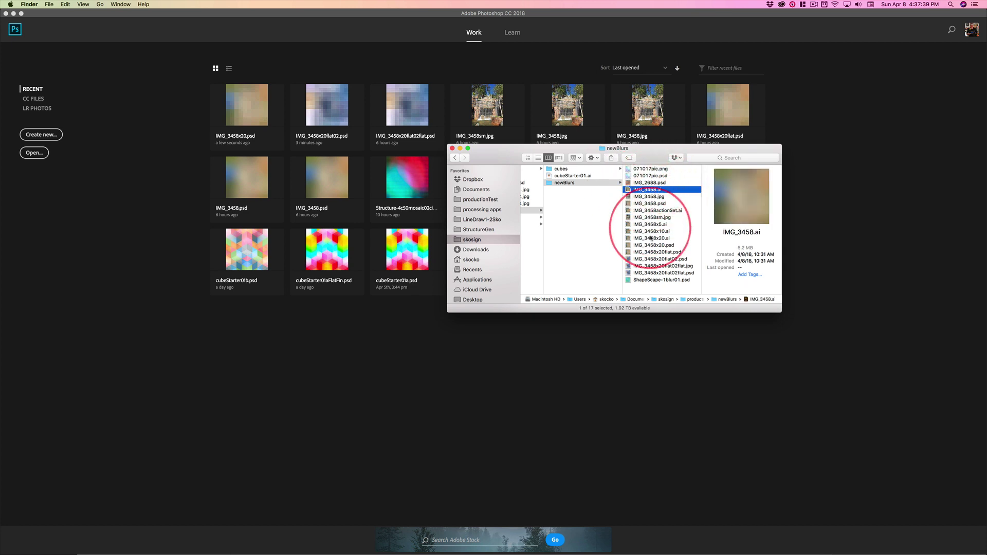
shift+click(642, 273)
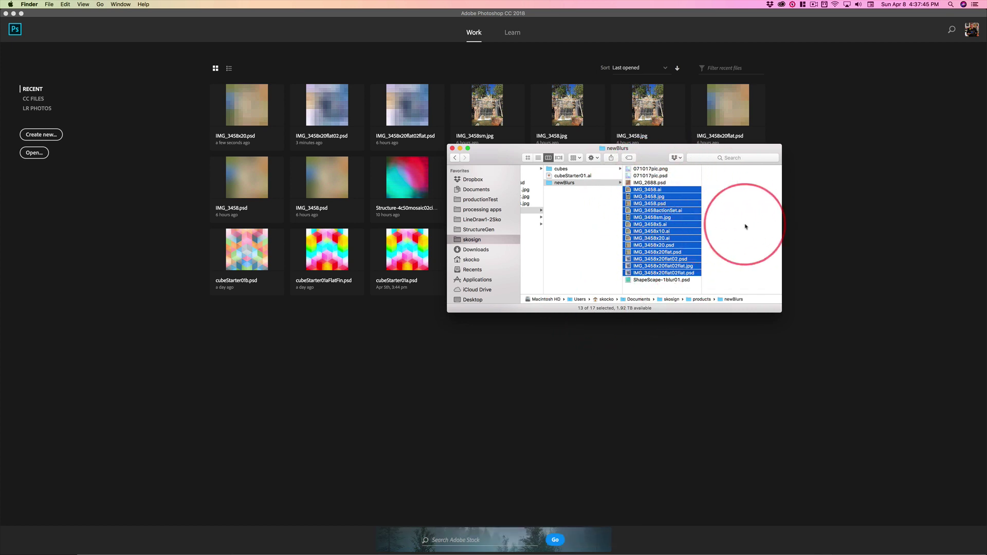
click(628, 204)
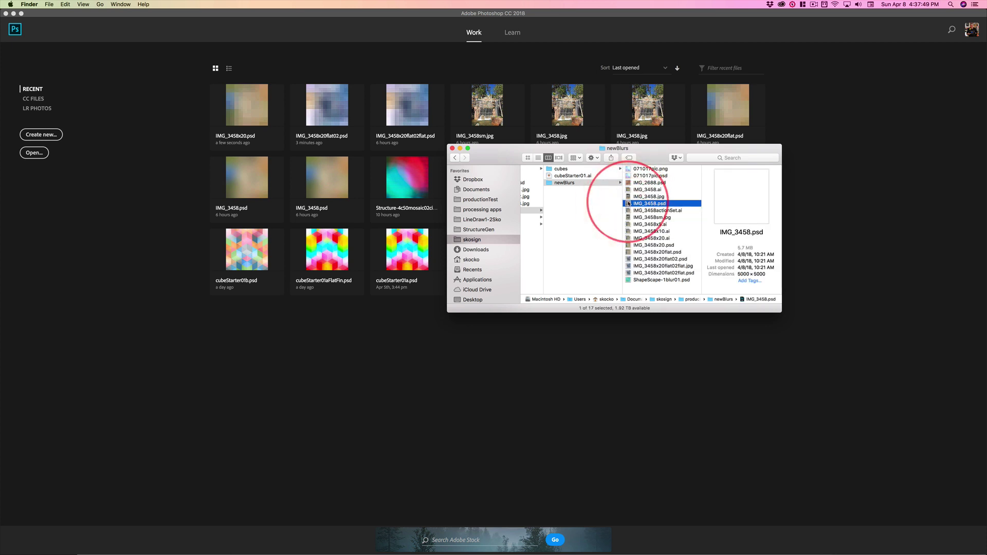
Open IMG_3458.psd in Photoshop, close it again, and bring up the app switcher.
double_click(628, 204)
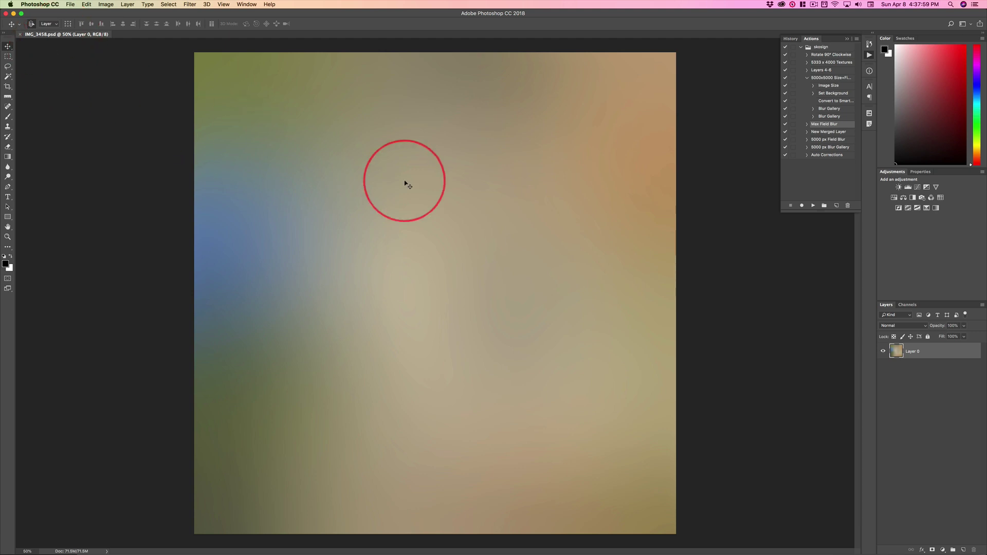
key(super+w)
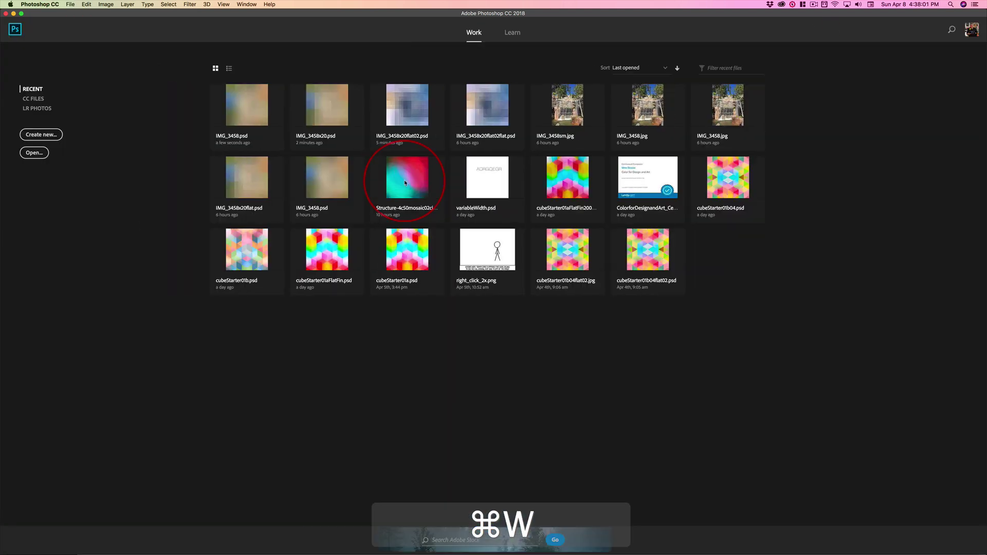
key(super+Tab)
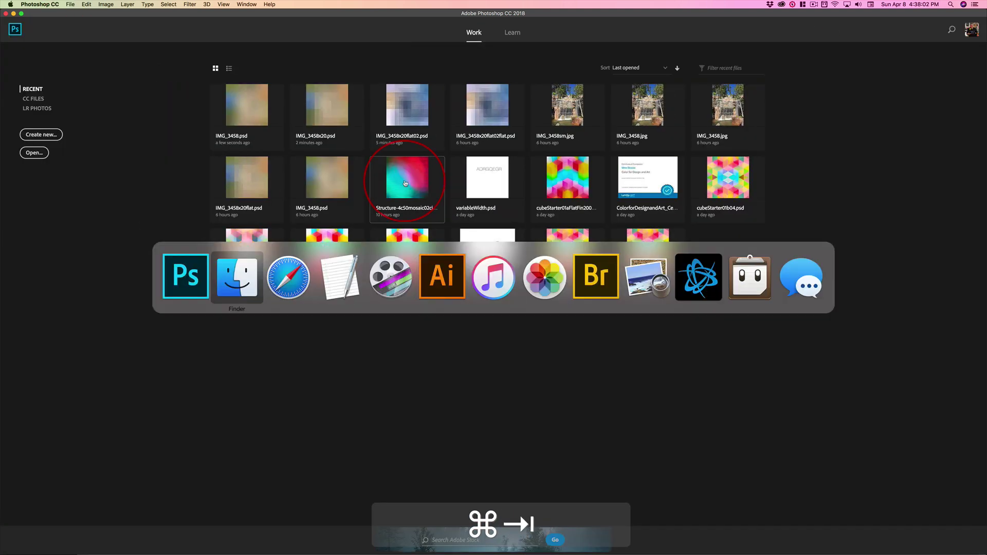
Switch to Illustrator and create a new 5000 × 5000 px Custom document.
click(442, 282)
key(super)
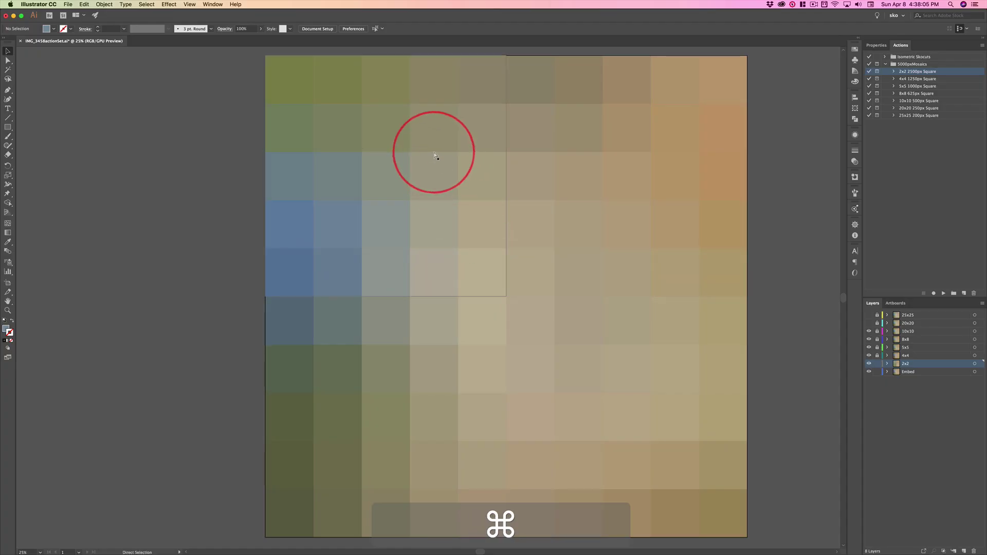
key(super+n)
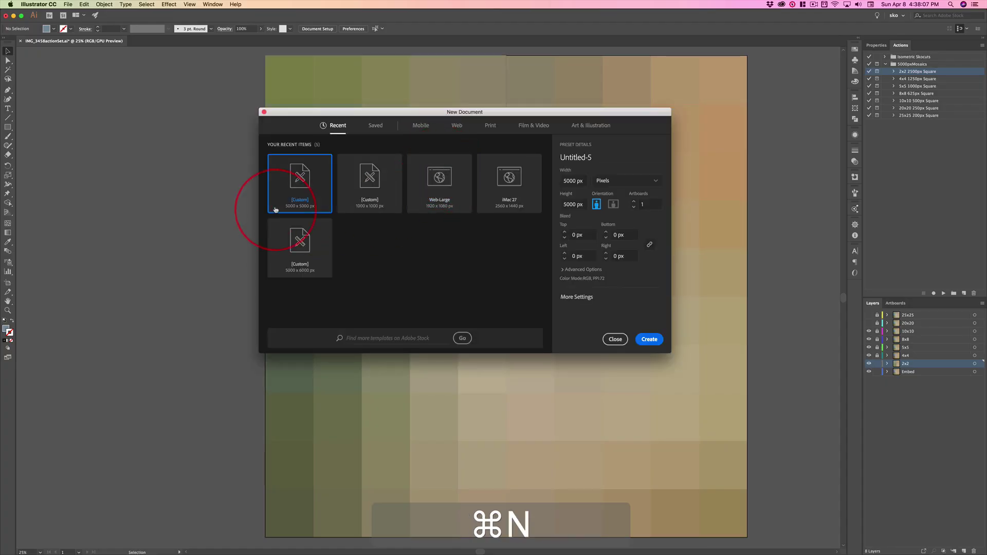
click(298, 186)
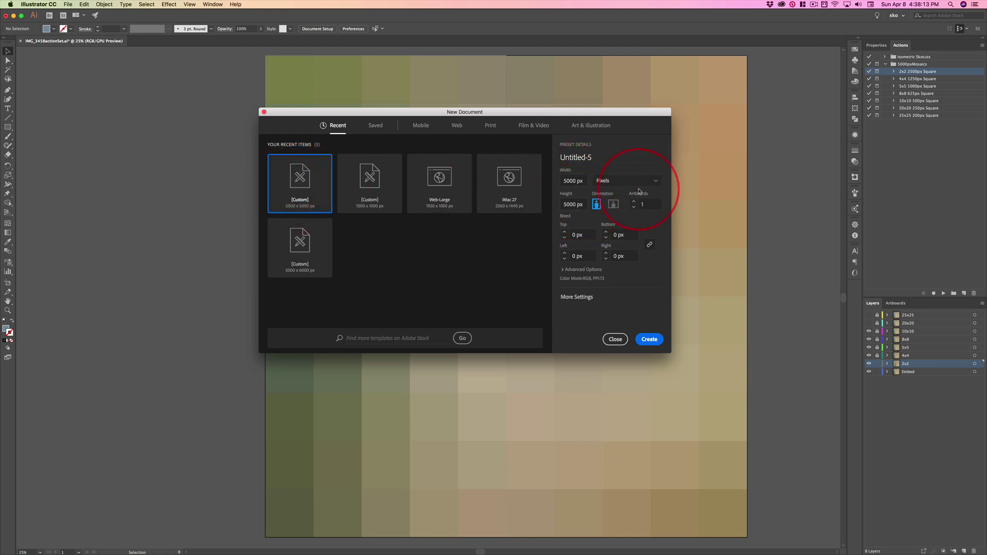
click(650, 340)
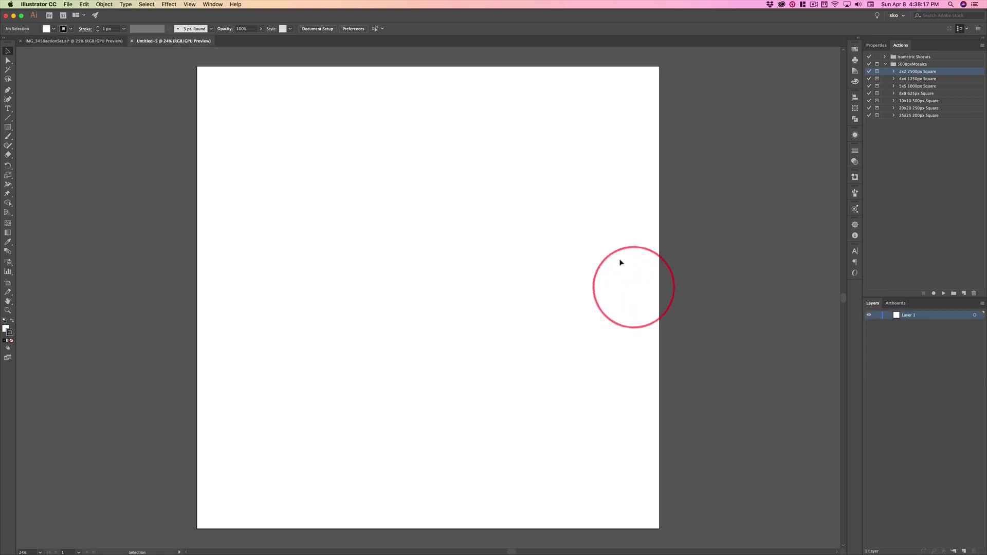
Place IMG_3458.psd at the artboard's top-left corner so it fills 5000 × 5000 px.
click(67, 5)
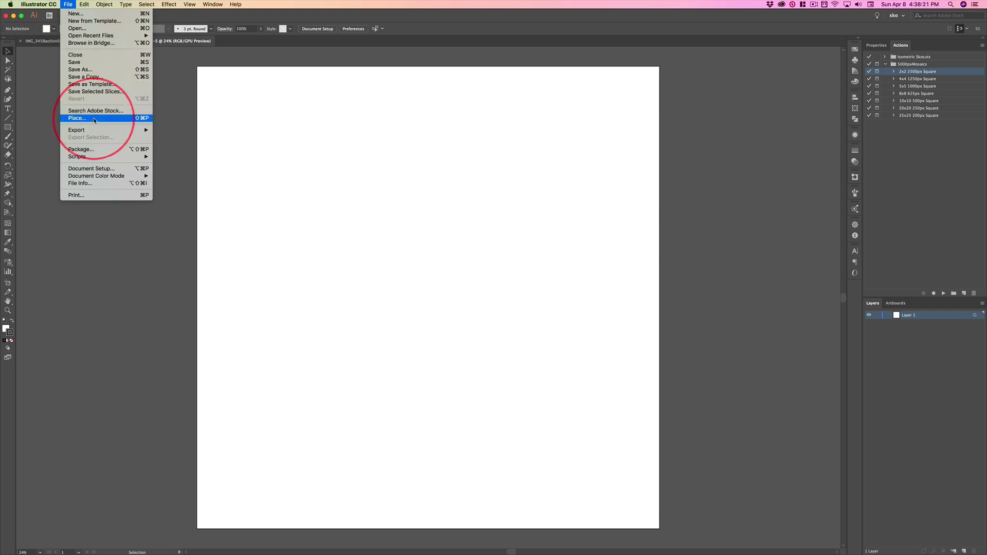
click(77, 118)
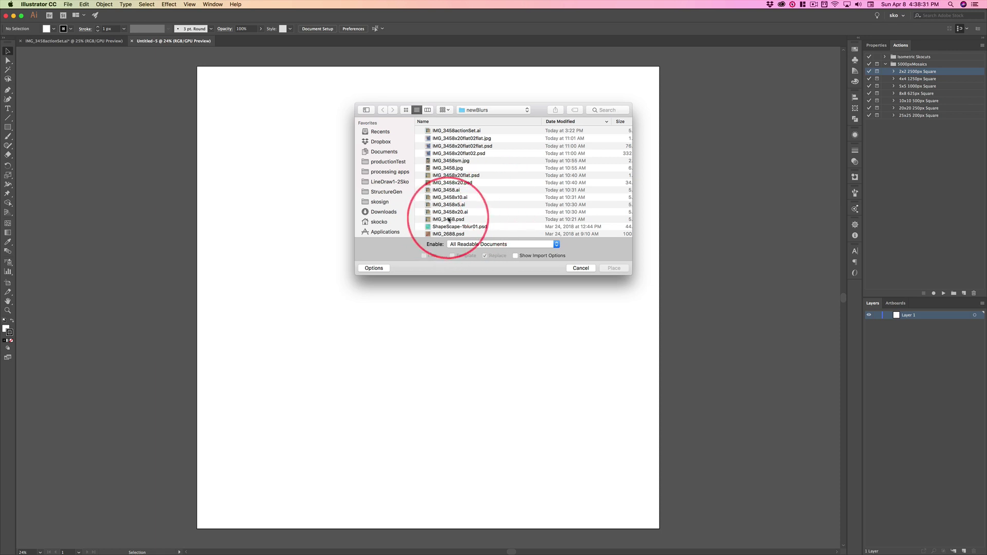
click(449, 219)
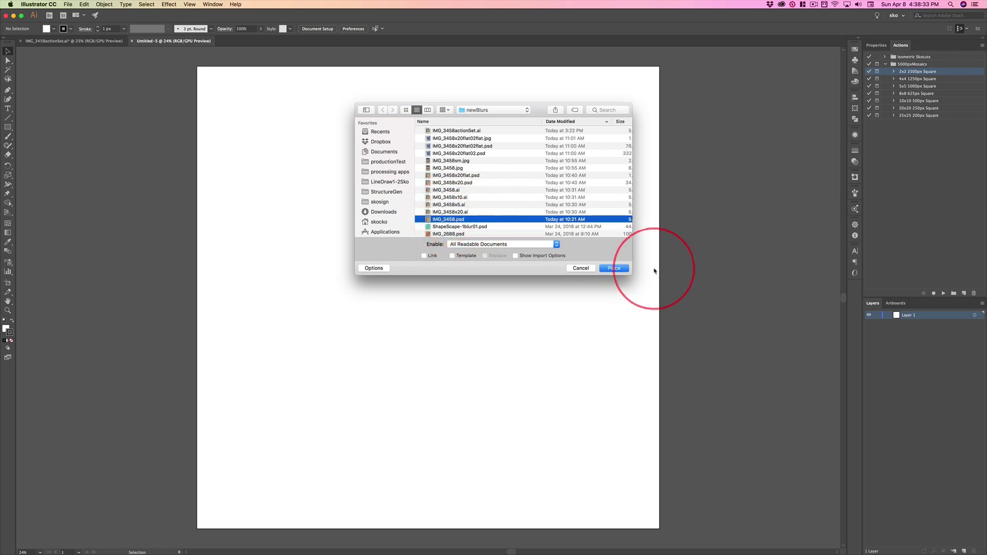
key(space)
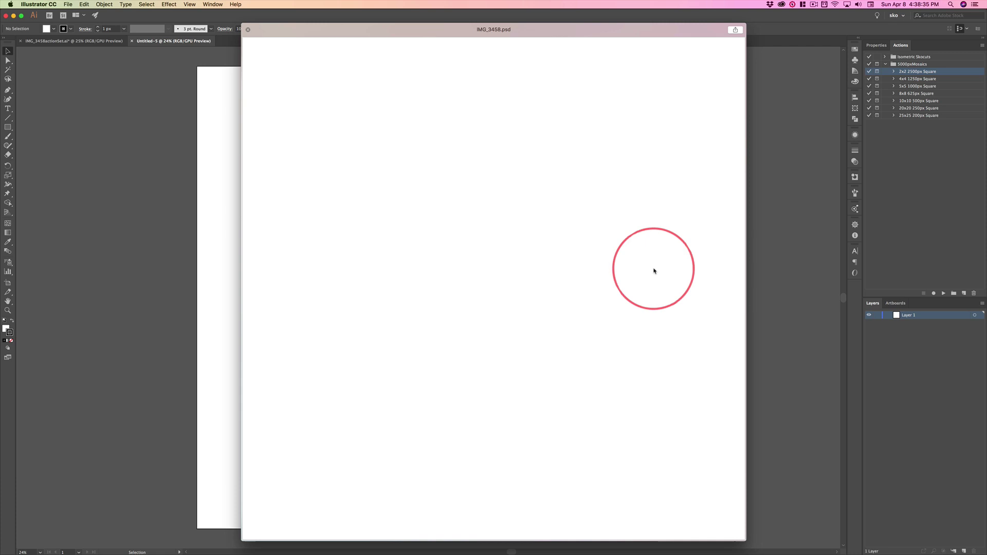
key(space)
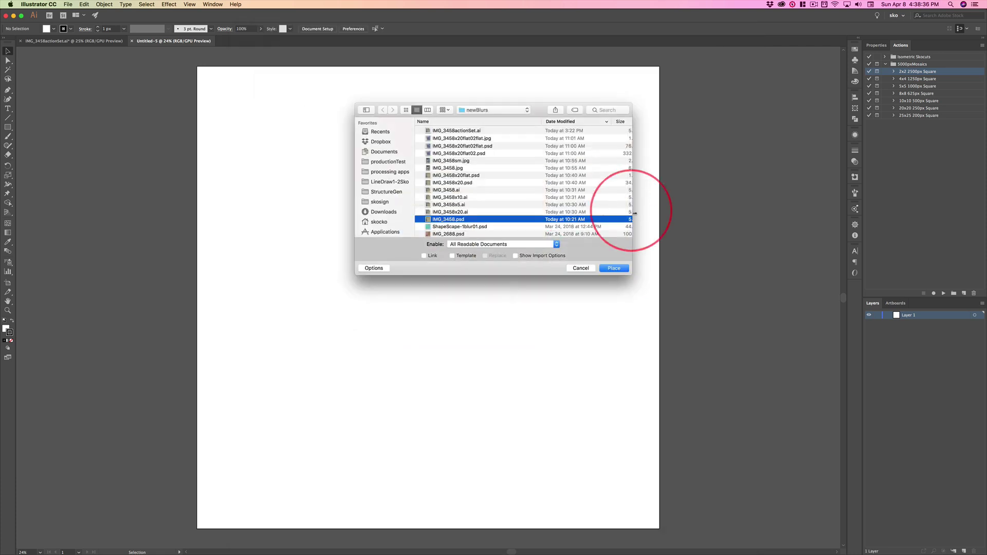
click(614, 268)
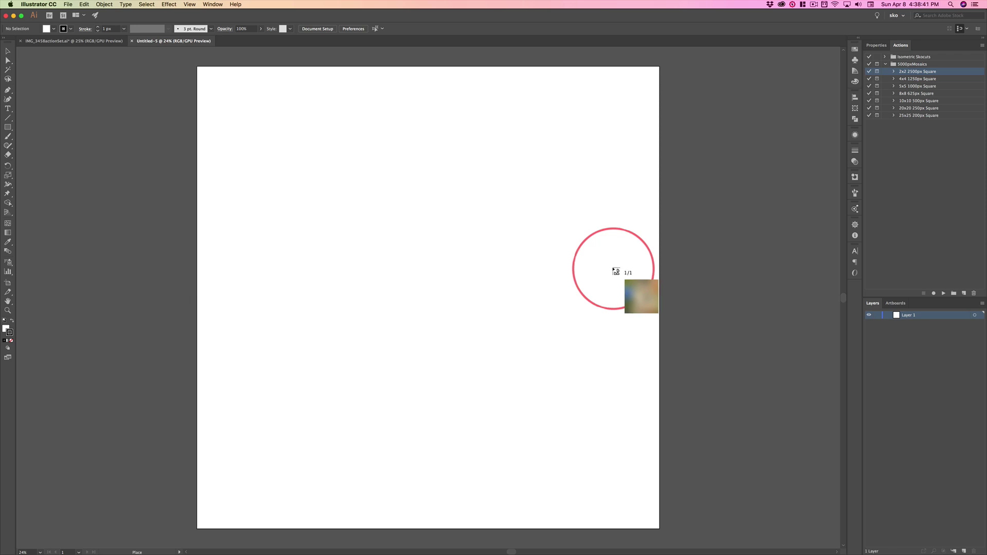
click(197, 68)
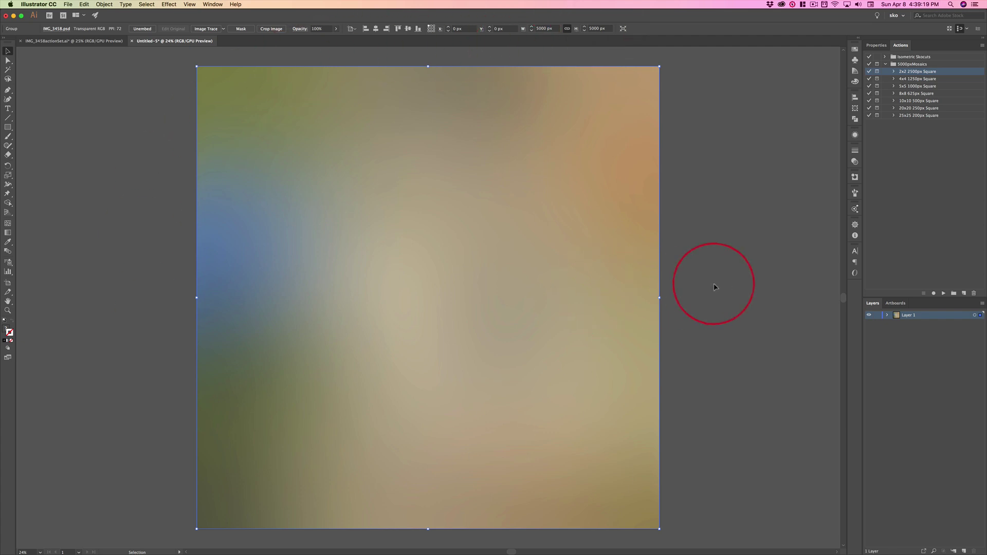
click(725, 296)
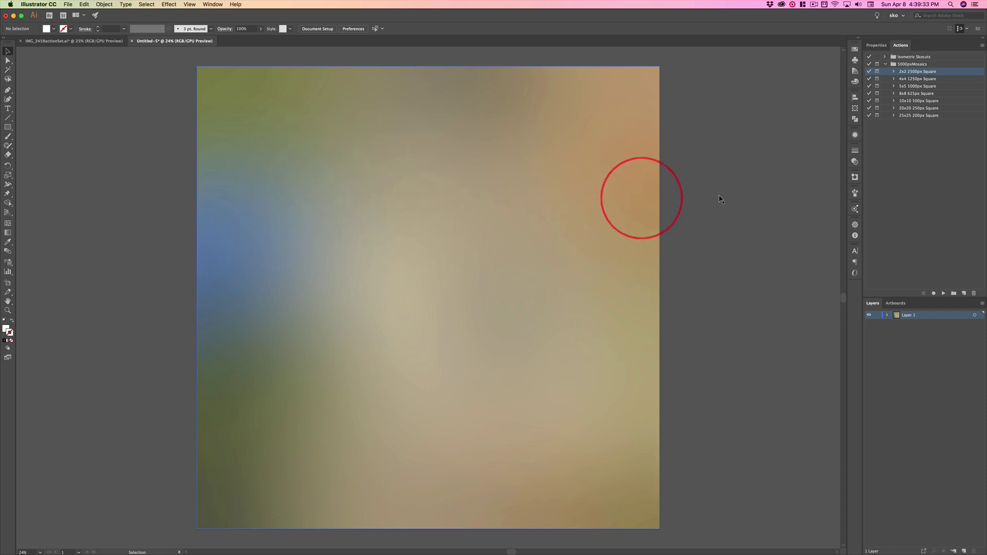
Switch to Finder and Quick Look the IMG_3458x5.ai mosaic.
key(super+Tab)
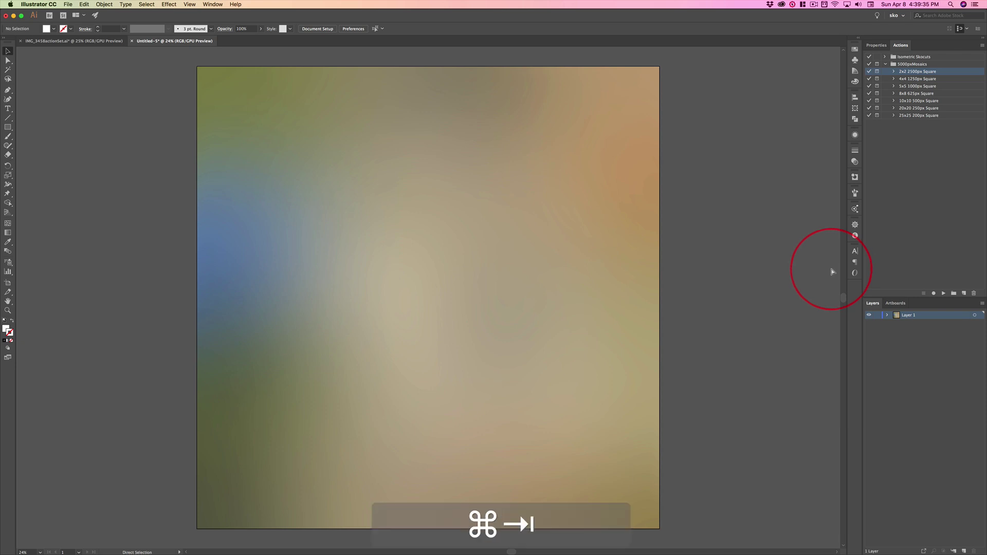
key(super+Tab)
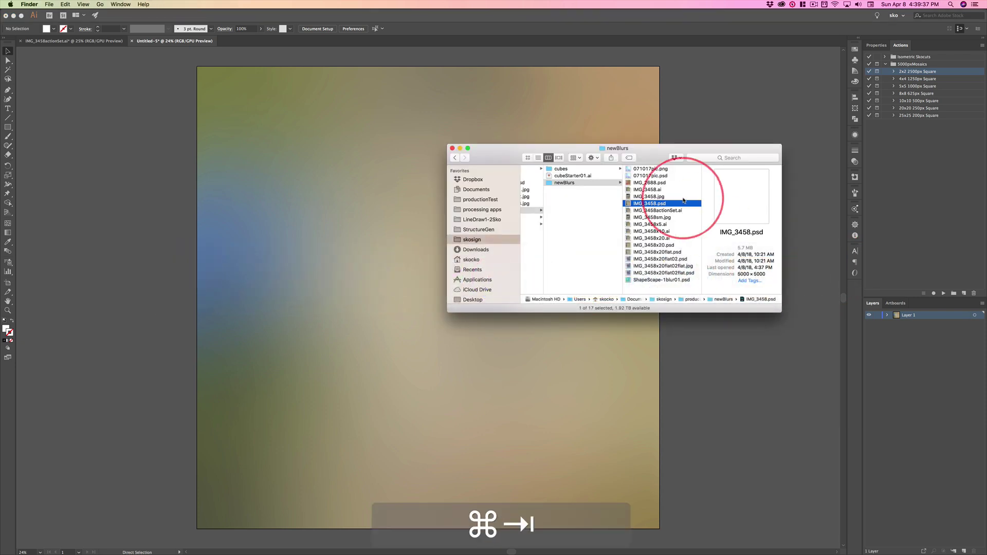
click(652, 225)
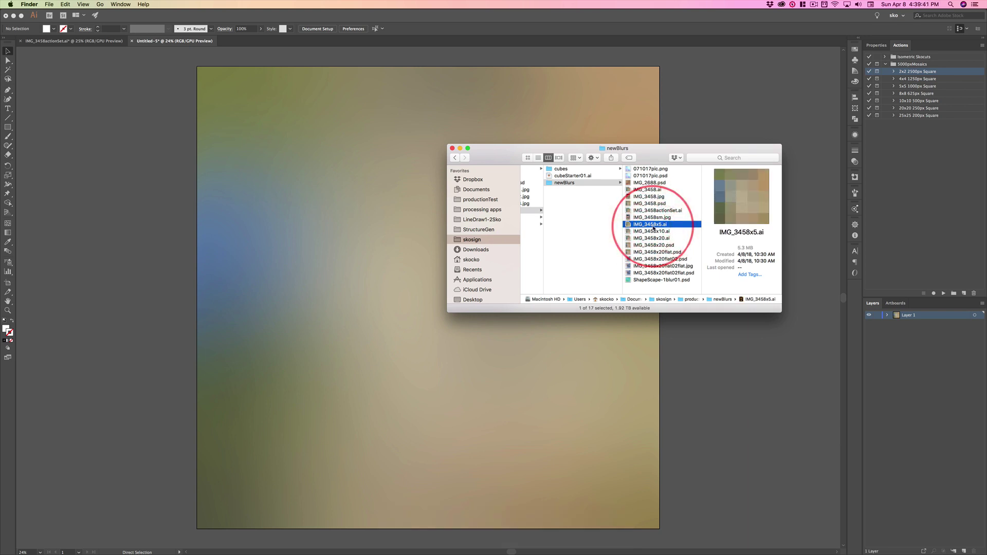
key(space)
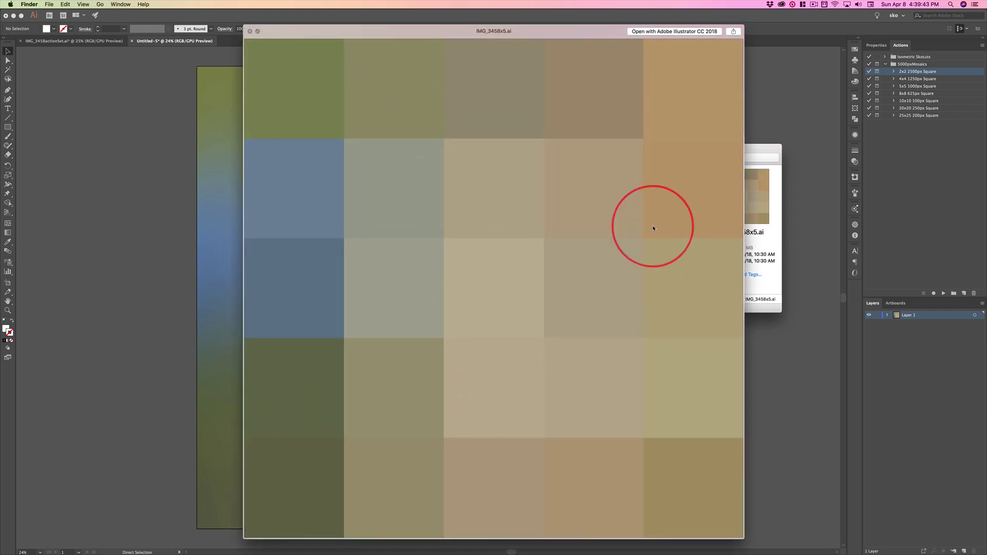
key(space)
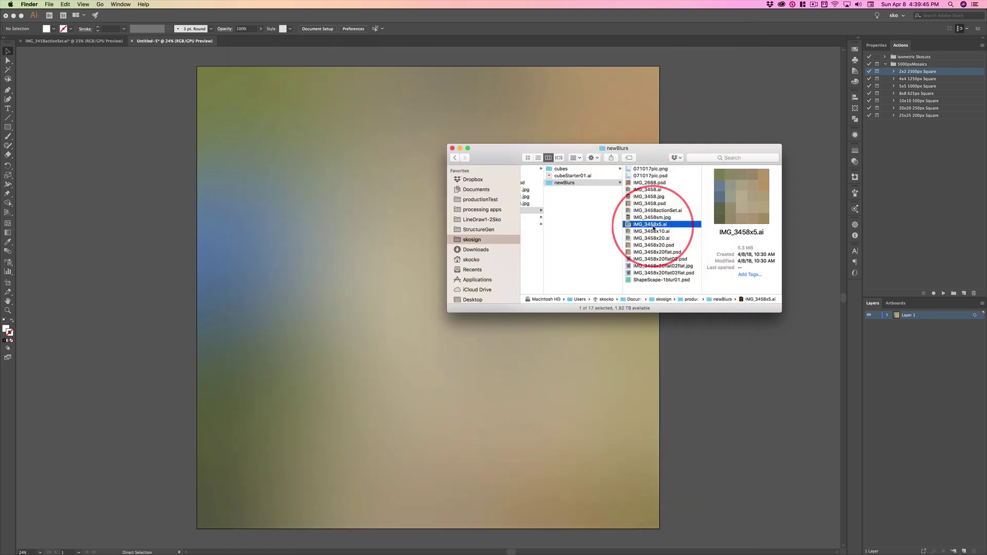
Quick Look the 10×10 and 20×20 mosaic files, then return to Photoshop.
click(651, 231)
key(space)
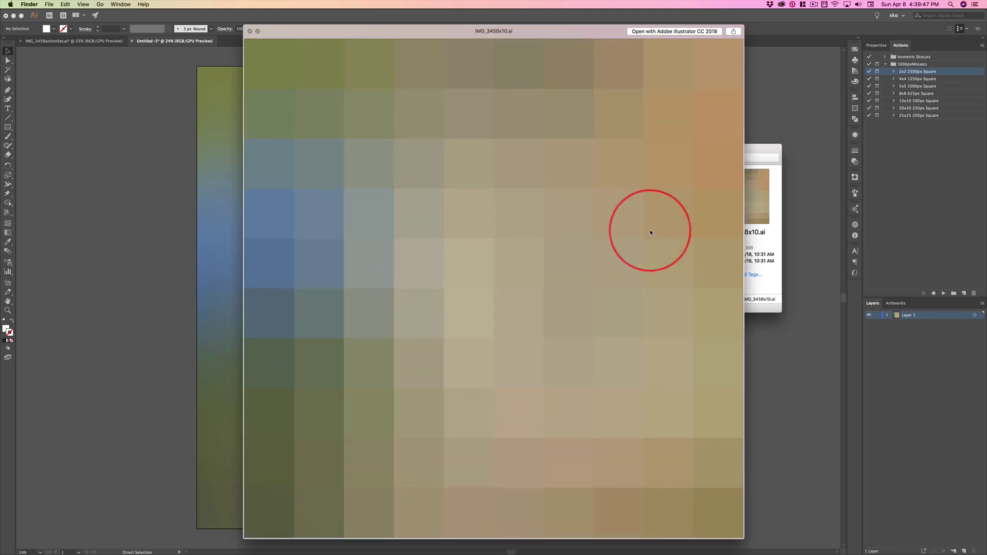
key(space)
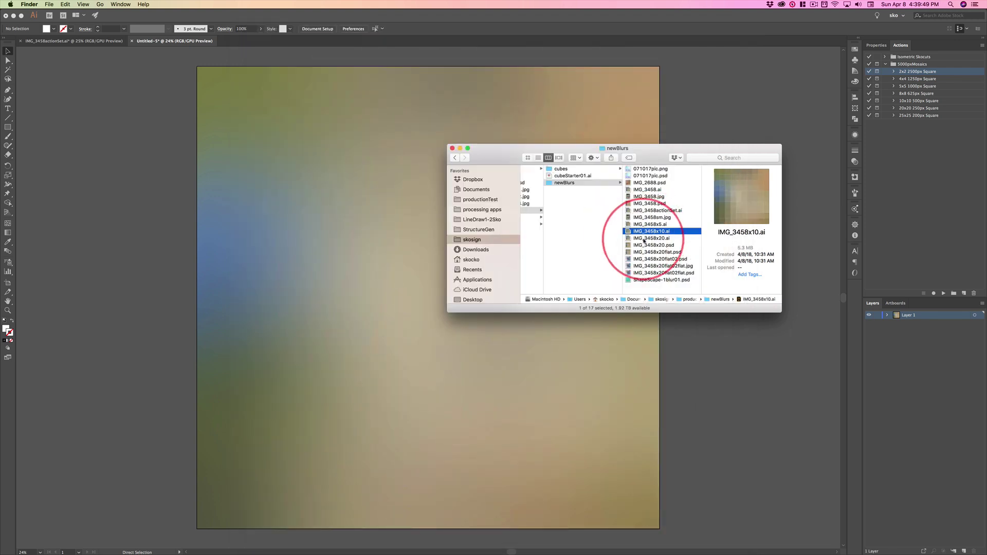
click(652, 234)
key(space)
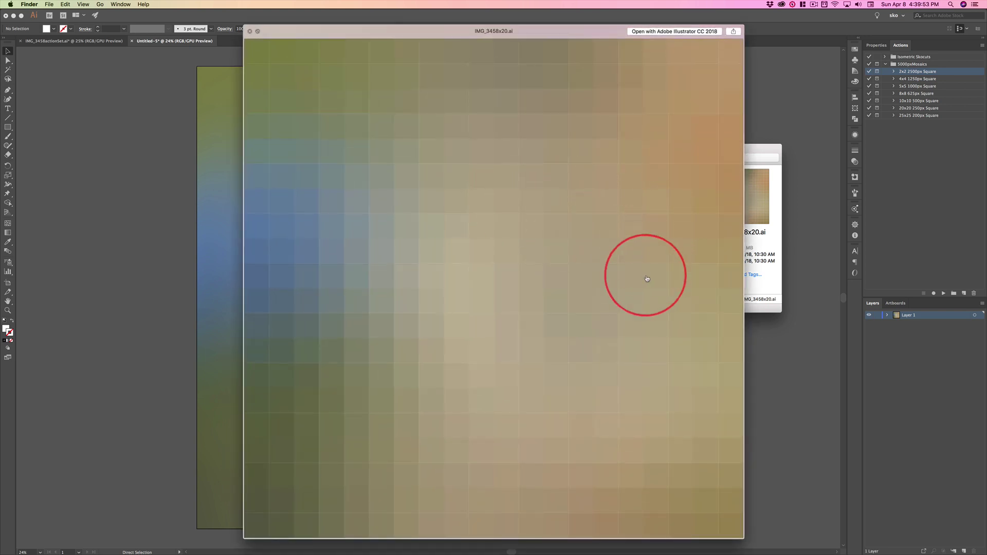
key(space)
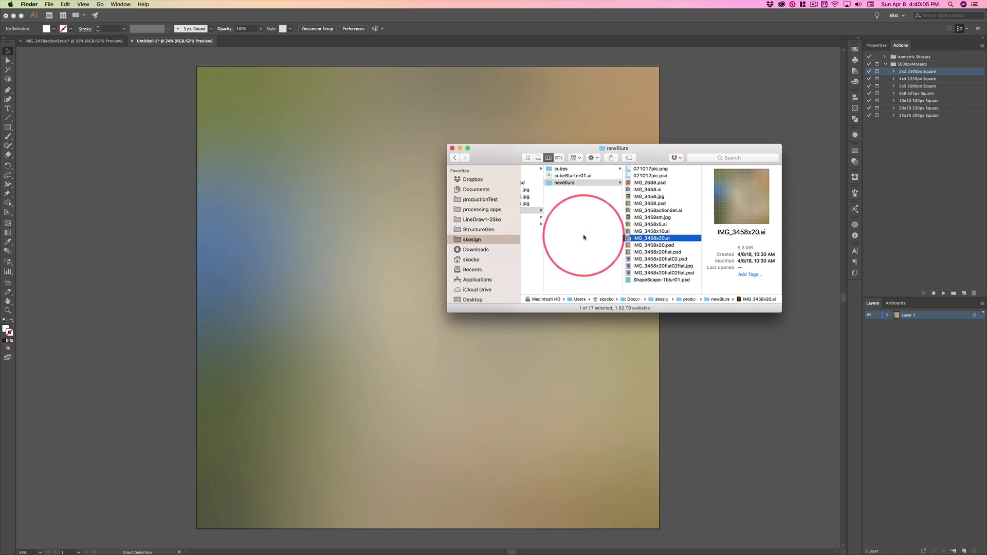
key(super+Tab)
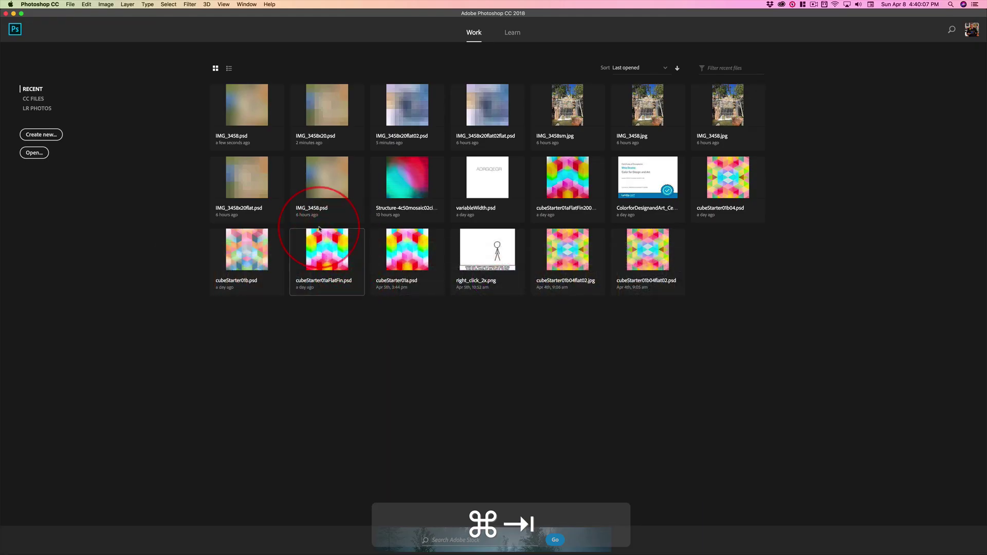
Create a new 5000 × 5000 px Photoshop document with a White background.
key(super+n)
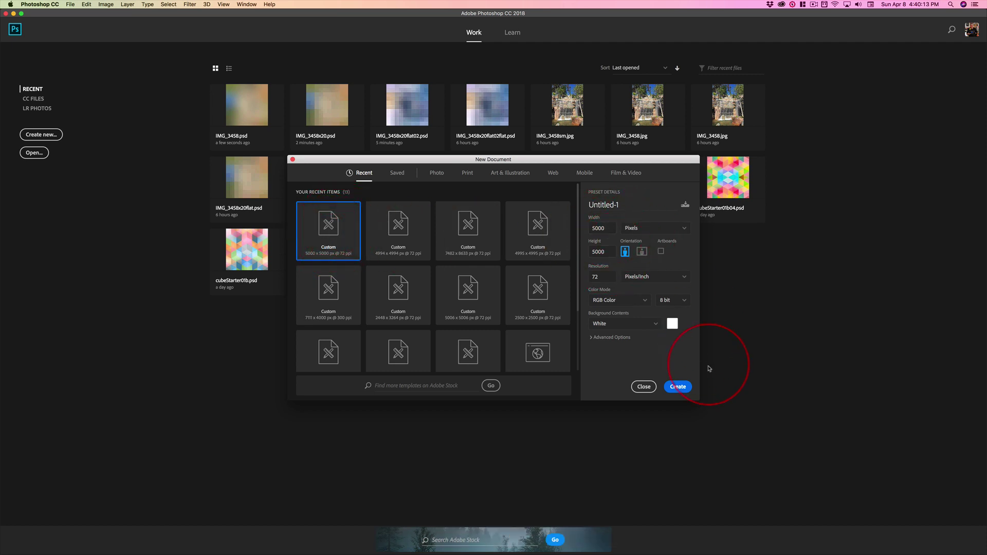
click(678, 386)
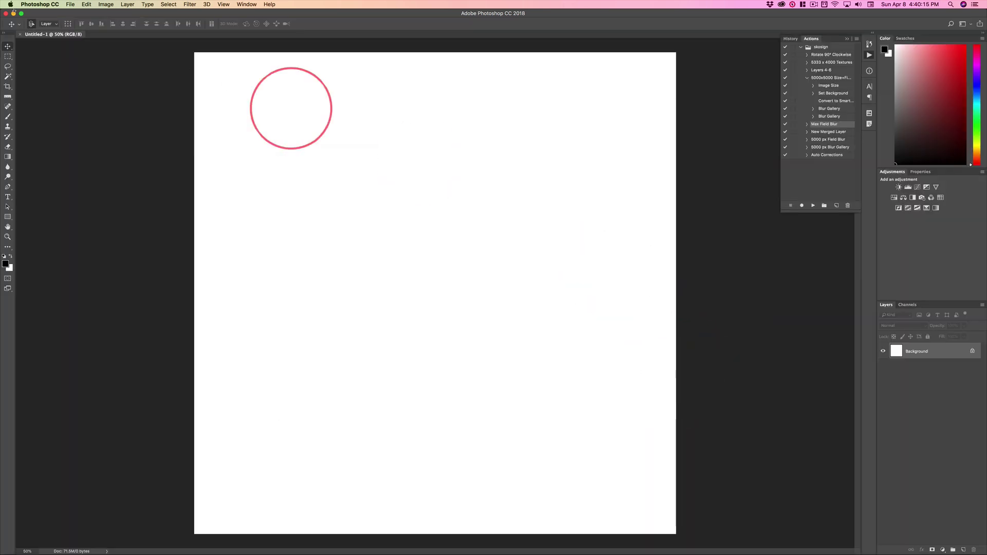
click(66, 4)
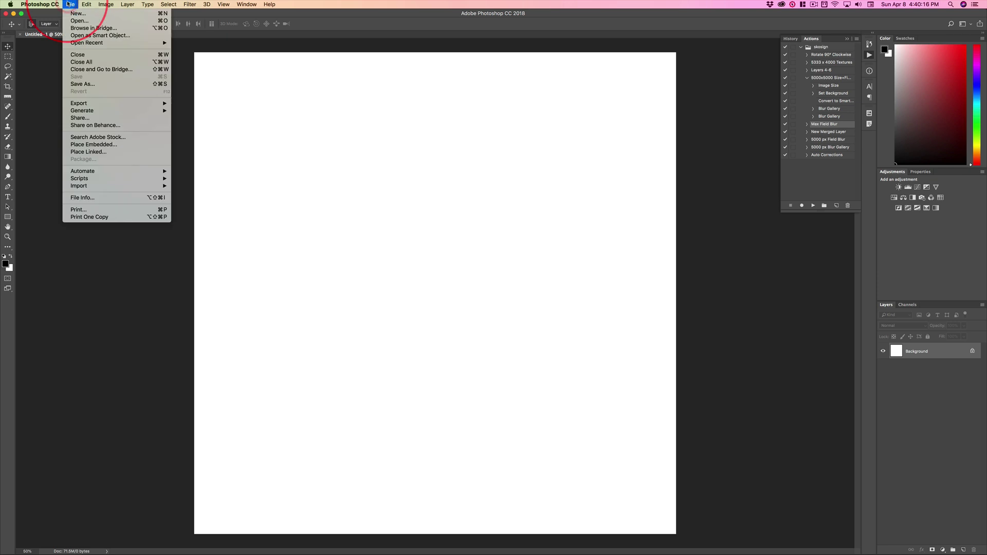
Place IMG_3458x5.ai as an embedded smart object filling the canvas.
click(88, 146)
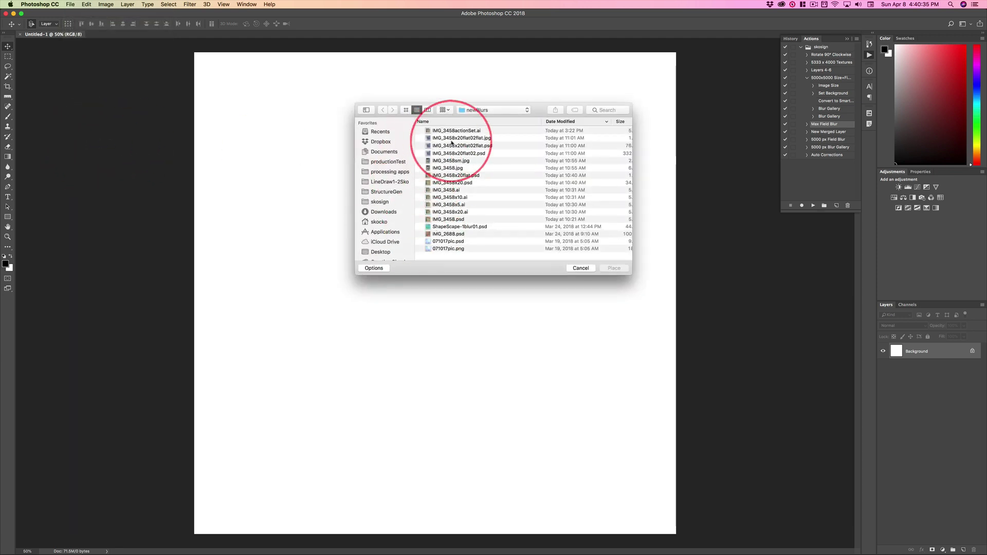
click(449, 205)
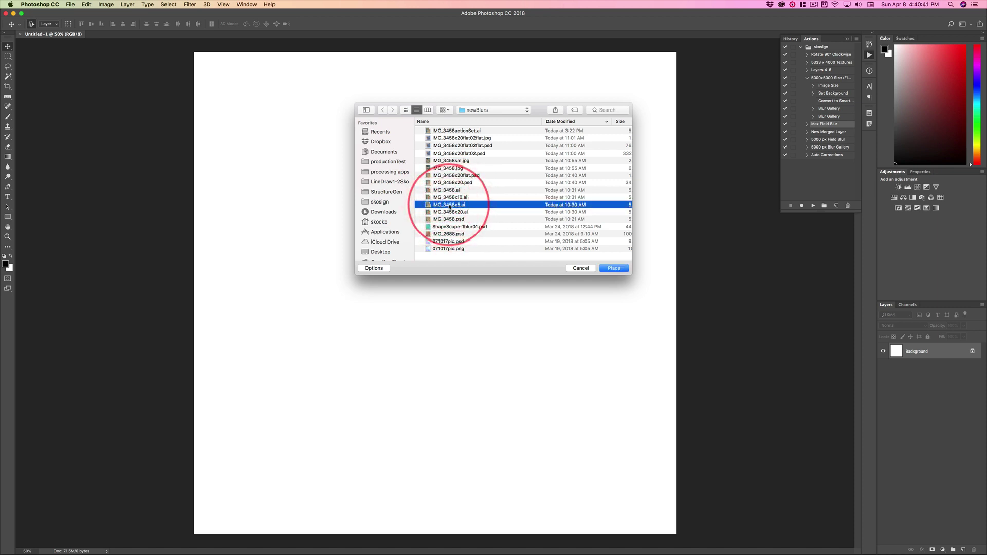
click(616, 269)
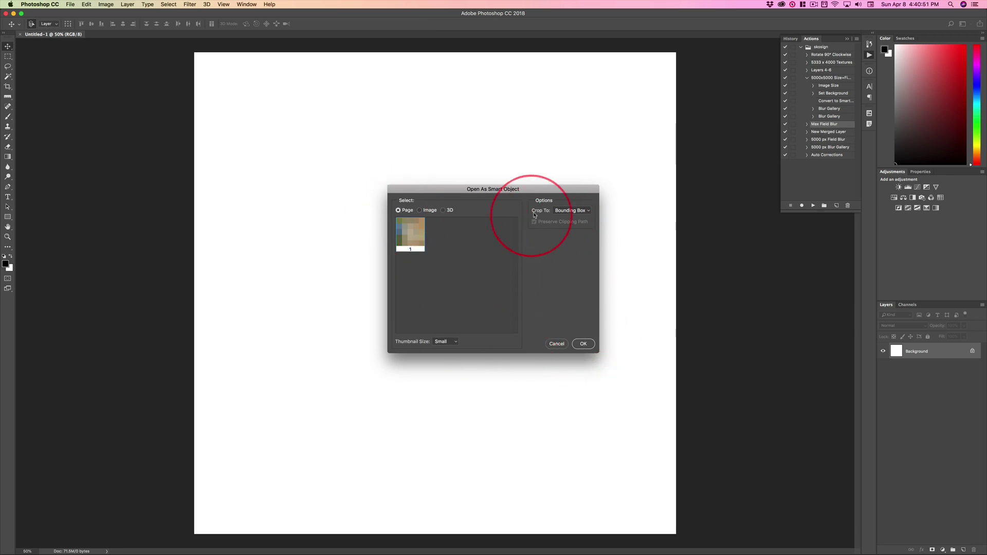
click(584, 344)
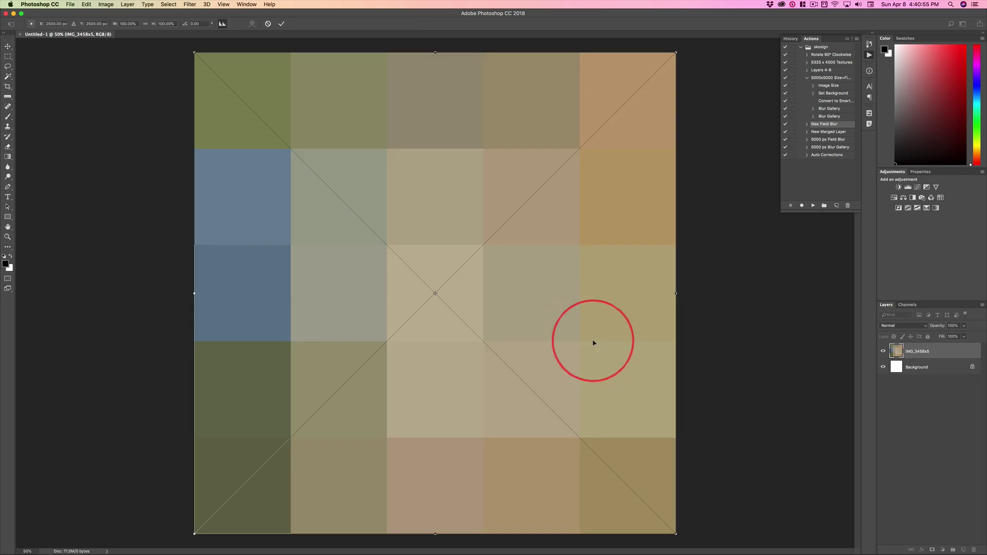
key(Return)
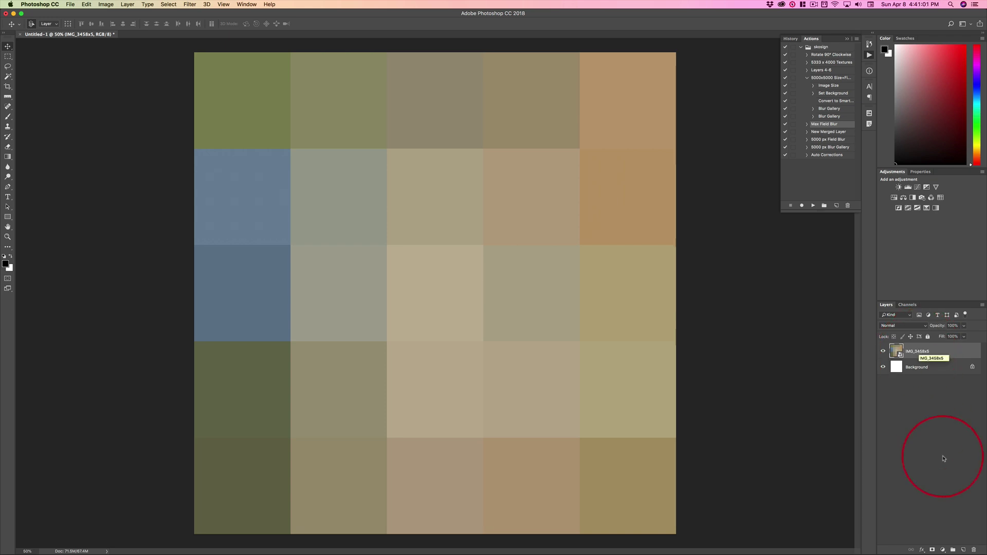
Add Layer 1, embed IMG_3458x10.ai as a smart object, and keep Layer 1 on top.
click(964, 550)
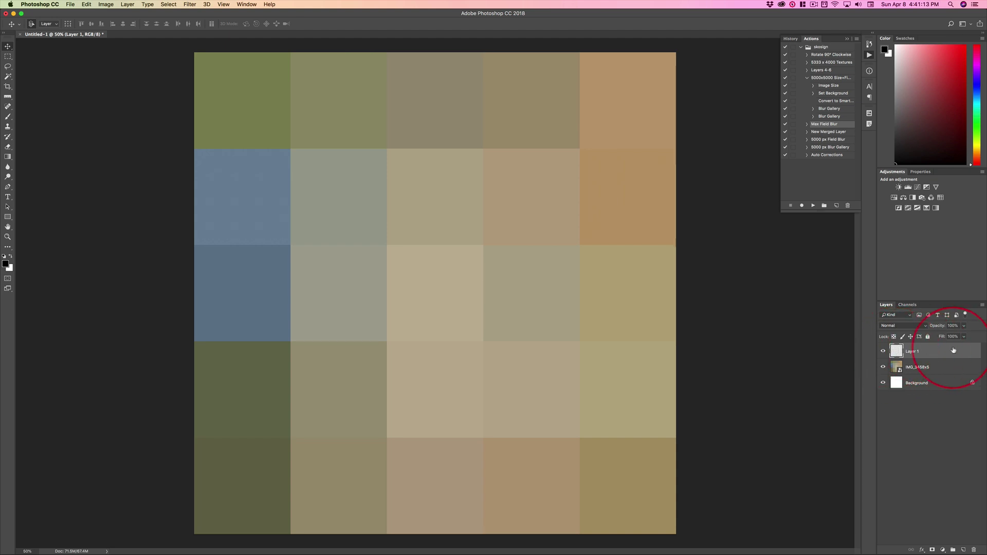
click(69, 5)
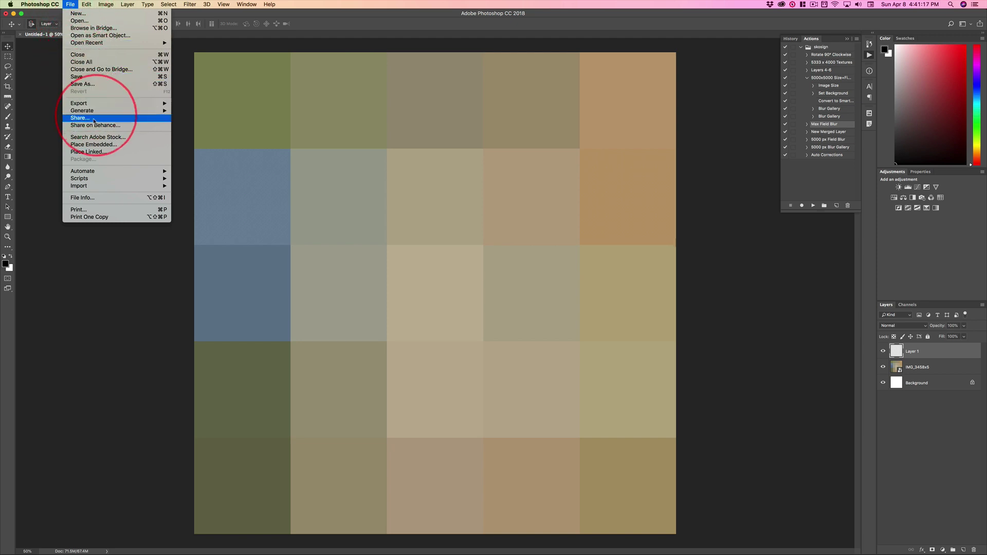
click(87, 149)
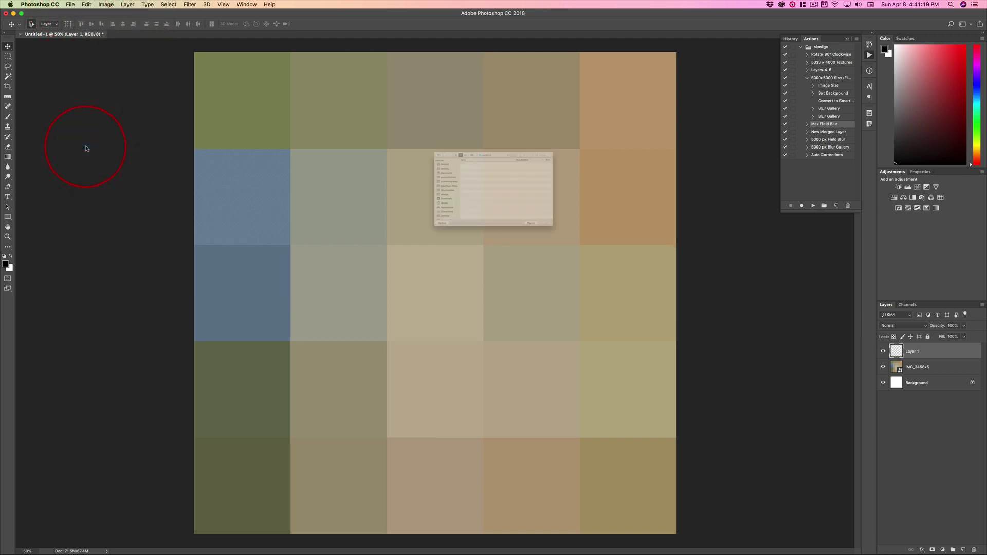
click(459, 198)
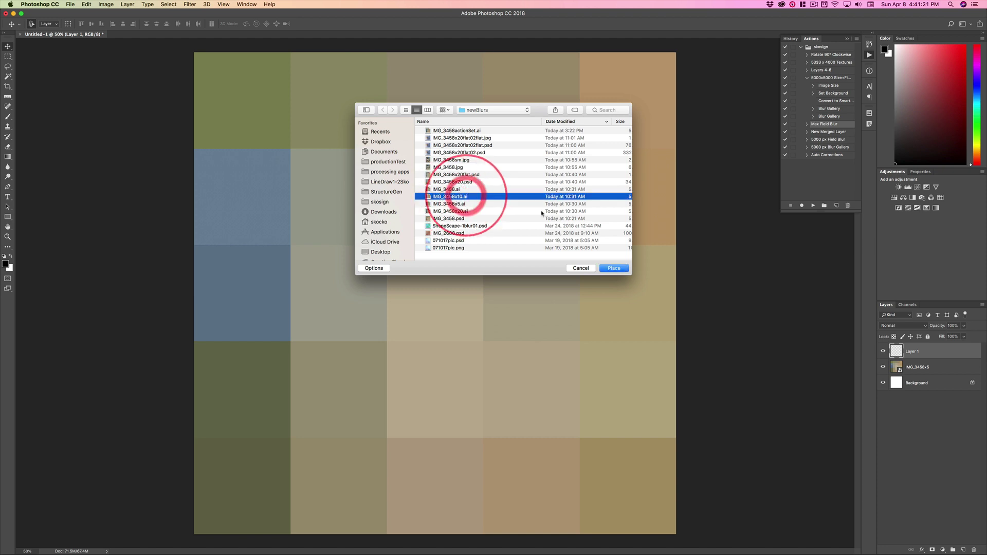
click(614, 269)
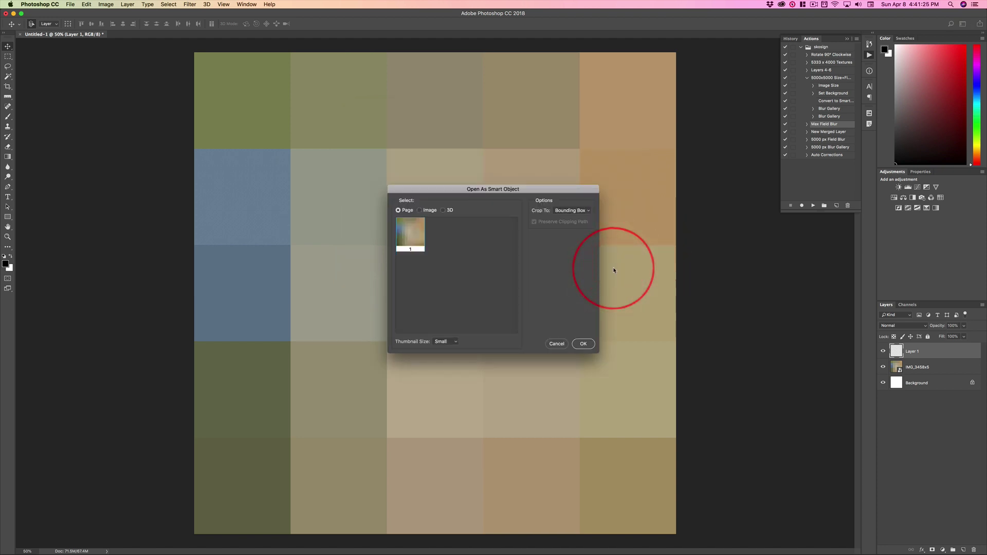
click(583, 344)
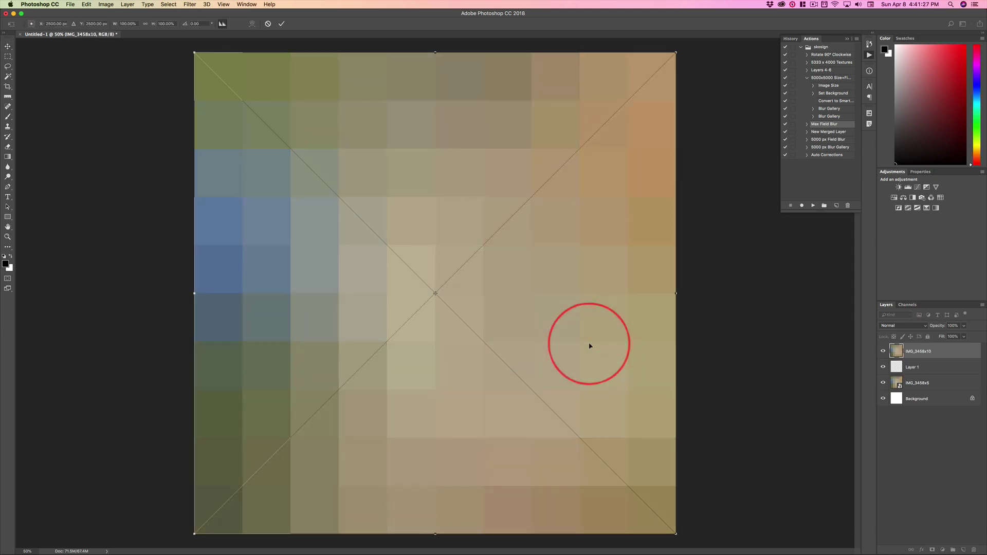
key(Return)
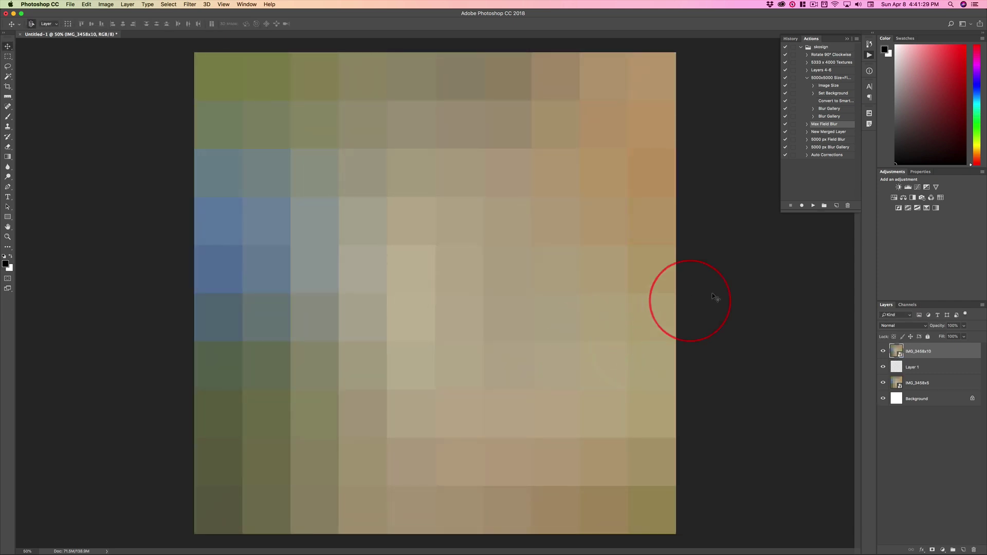
drag(916, 366, 915, 351)
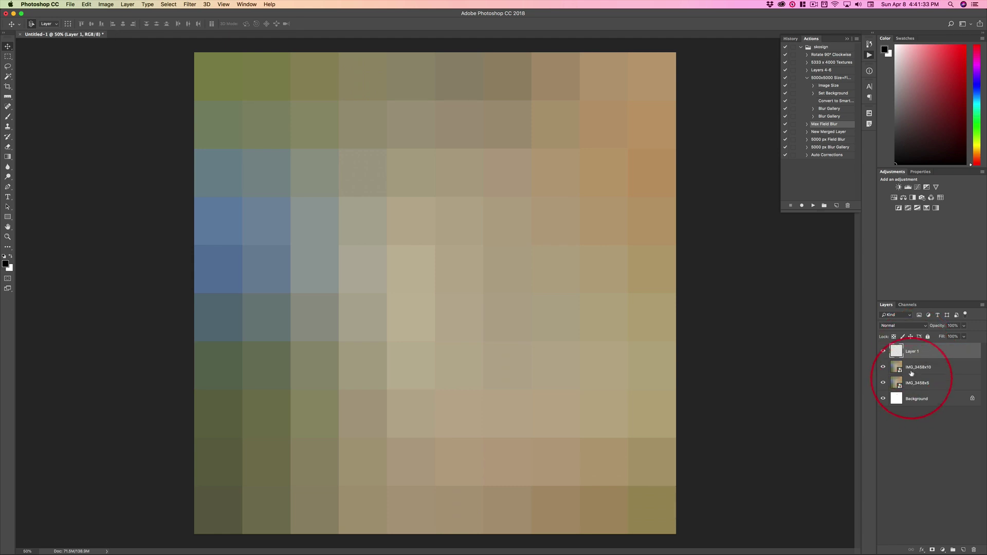
Hide the IMG_3458x10 layer to reveal the 5×5 IMG_3458x5 mosaic.
click(914, 367)
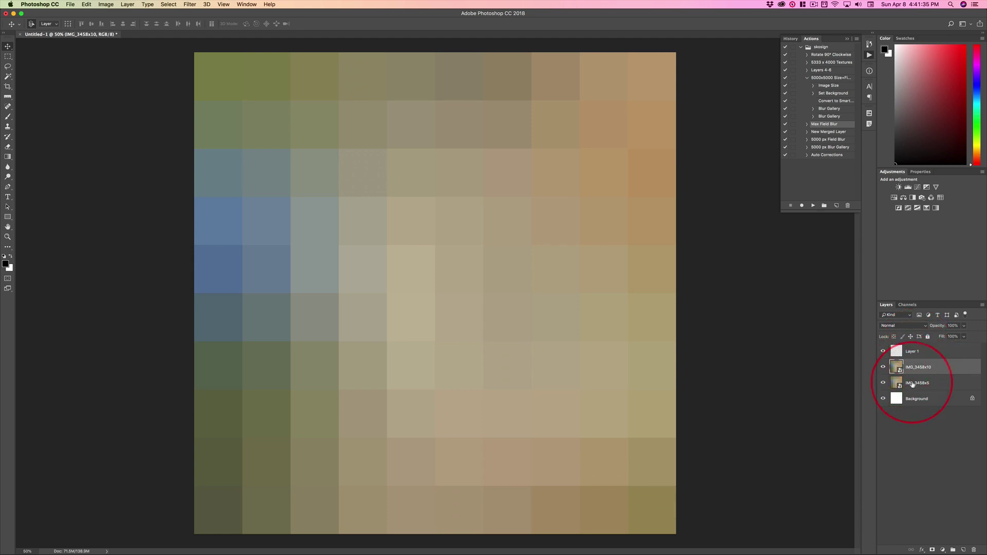
click(913, 383)
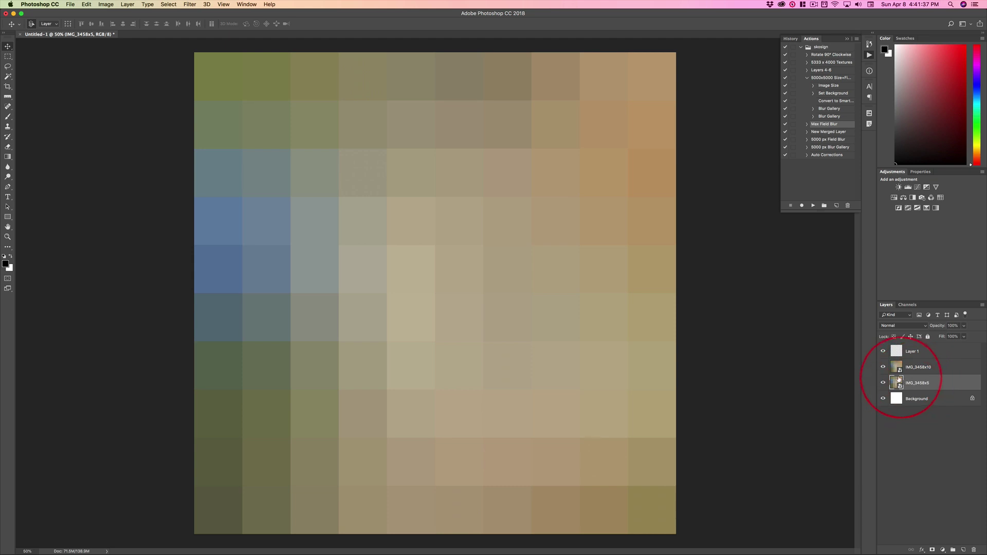
click(883, 367)
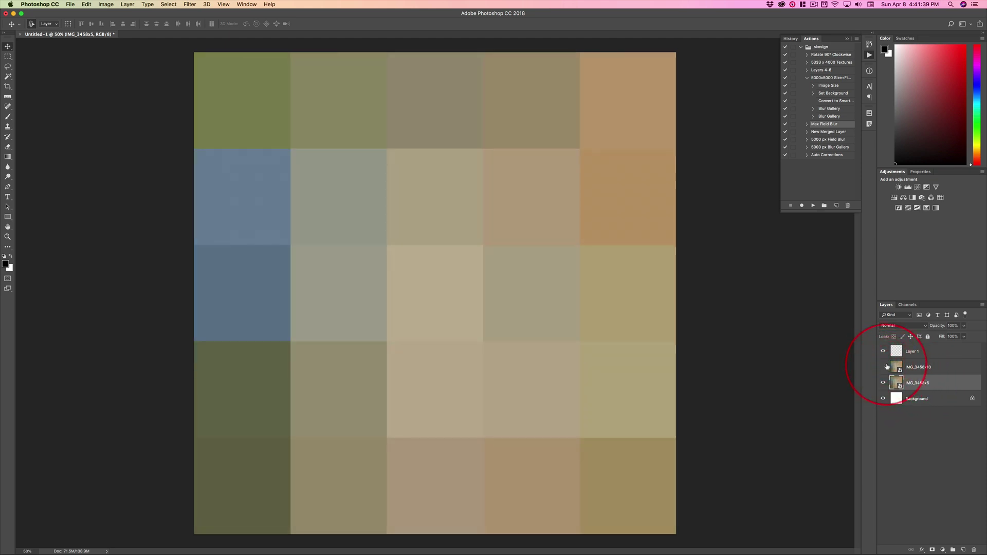